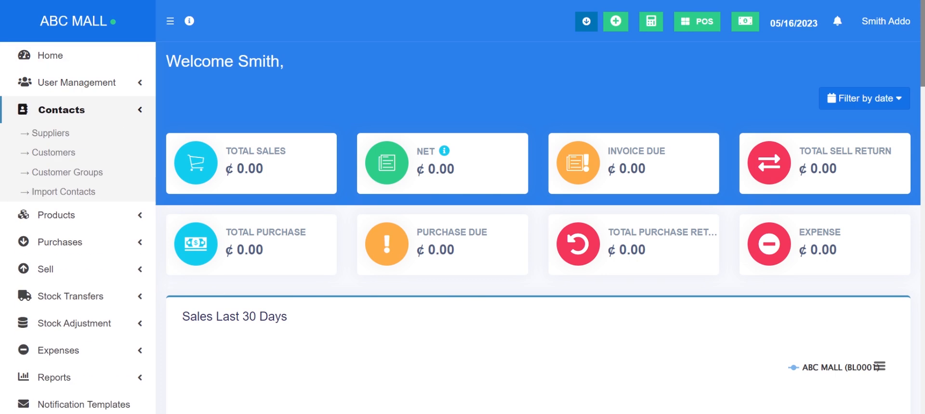
# Go to the Suppliers list and open the form for a new supplier contact
pyautogui.click(67, 133)
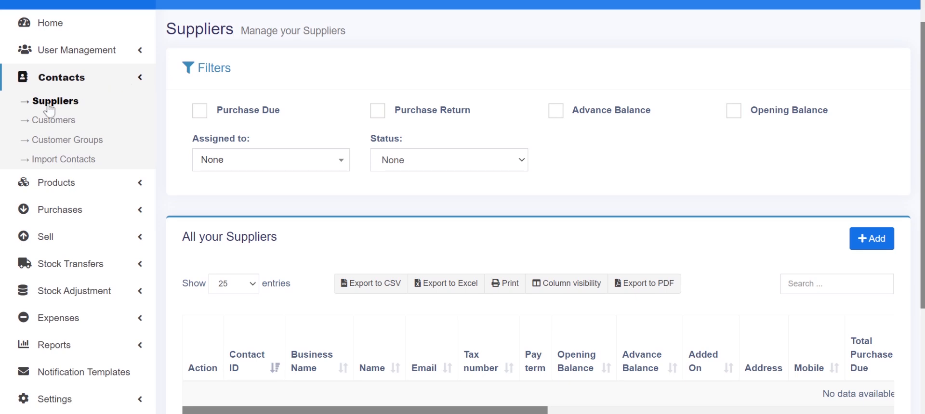
pyautogui.click(864, 242)
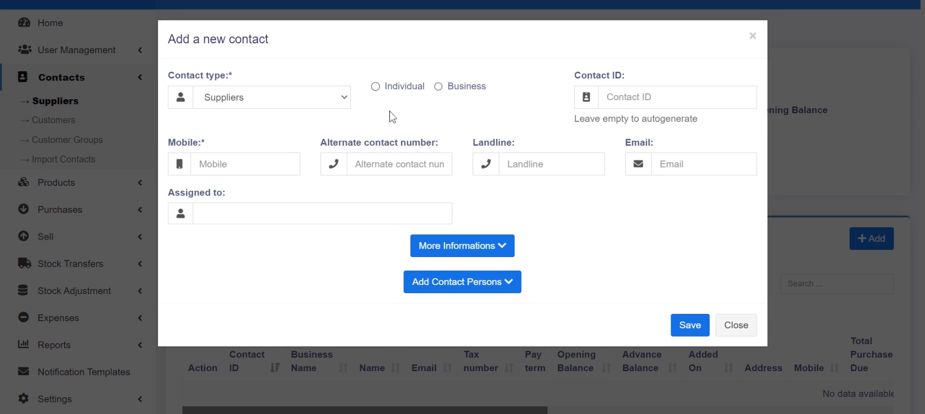
# Mark the supplier as an Individual and enter its prefix, first name, last name and mobile number
pyautogui.click(401, 88)
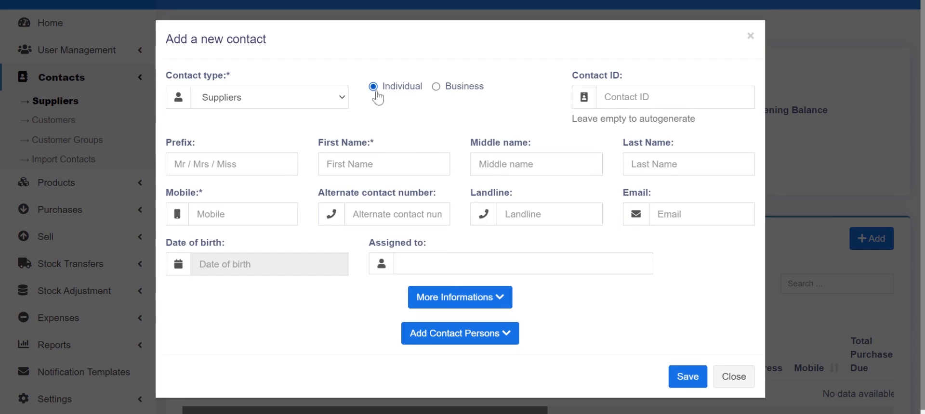
pyautogui.click(175, 164)
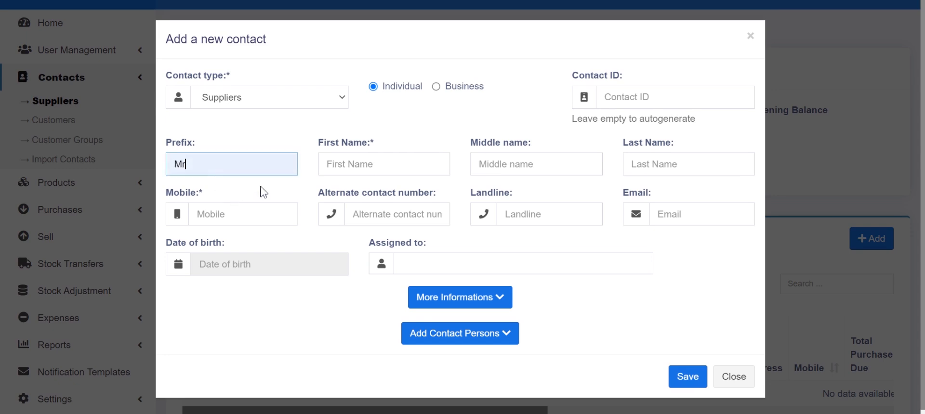
pyautogui.press('Tab')
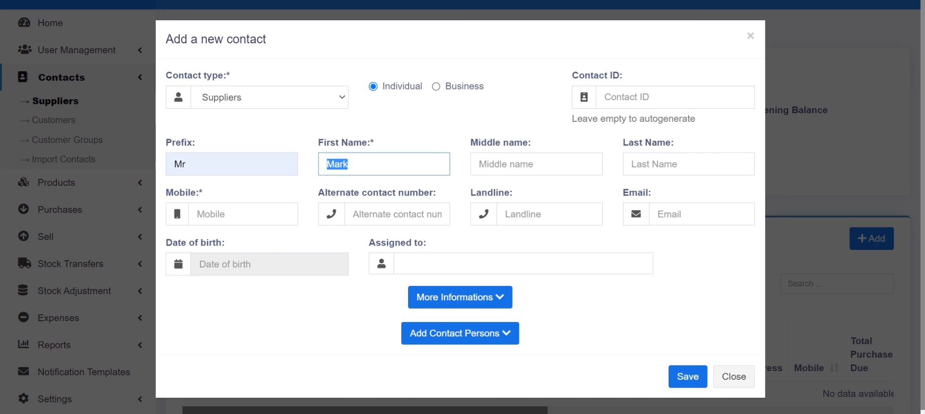
pyautogui.write('J')
pyautogui.press('Tab')
pyautogui.press('Tab')
pyautogui.write('Do')
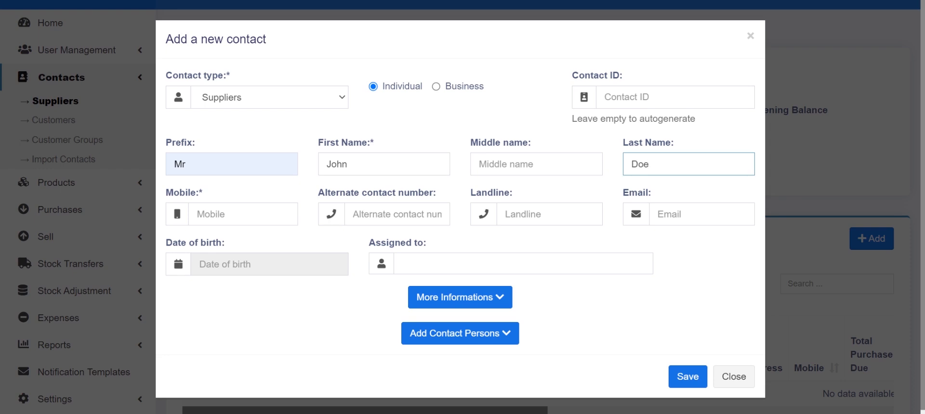
pyautogui.click(196, 214)
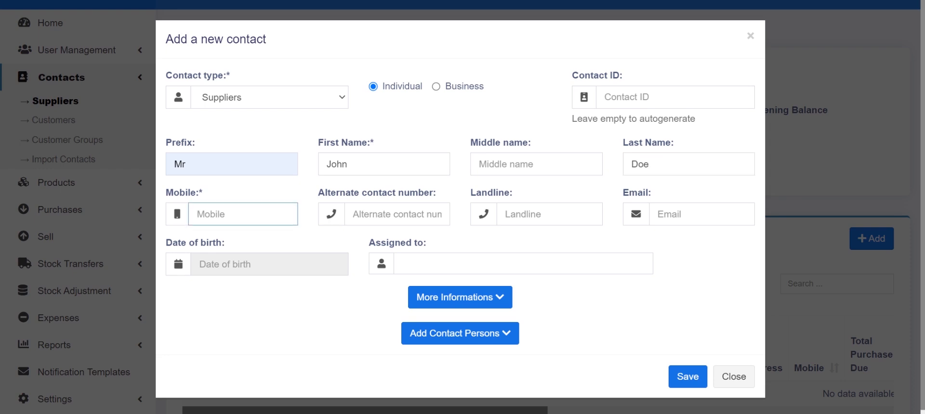
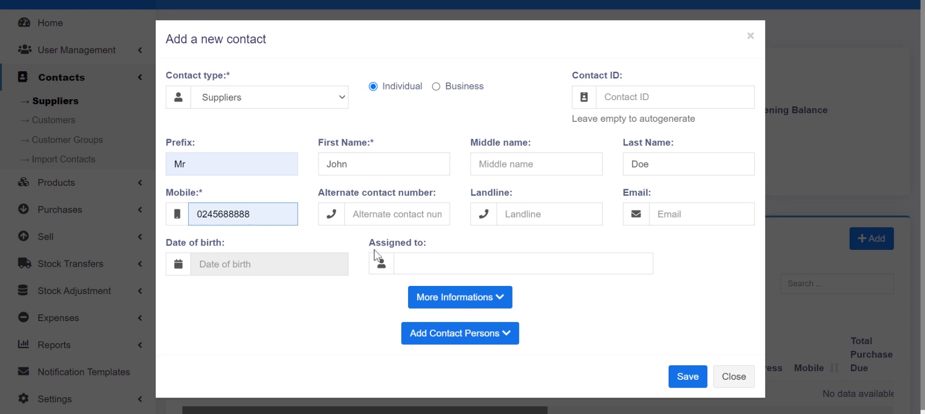
# Assign the new supplier to a staff member in the Assigned to list
pyautogui.click(482, 264)
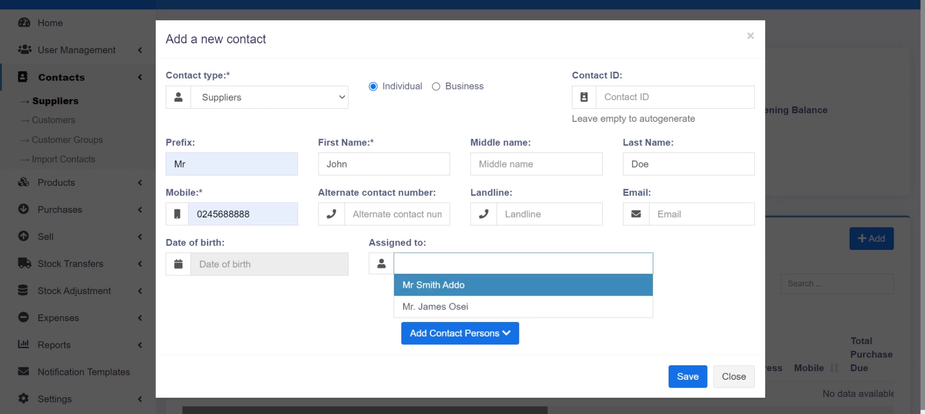
pyautogui.press('Escape')
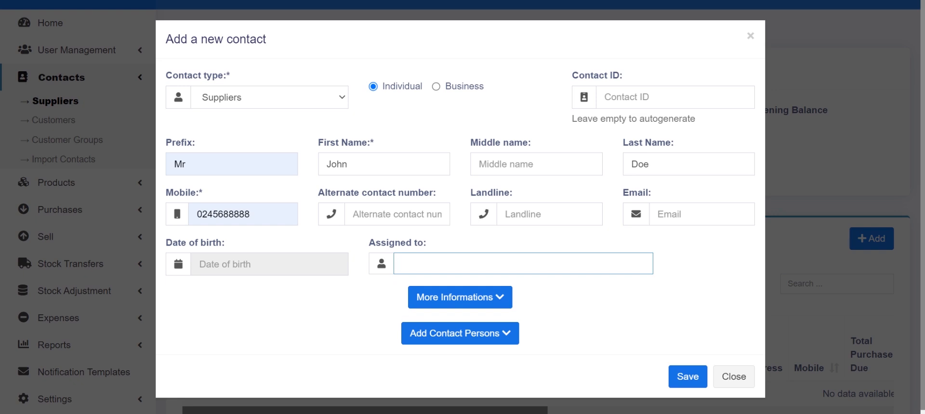
pyautogui.press('Down')
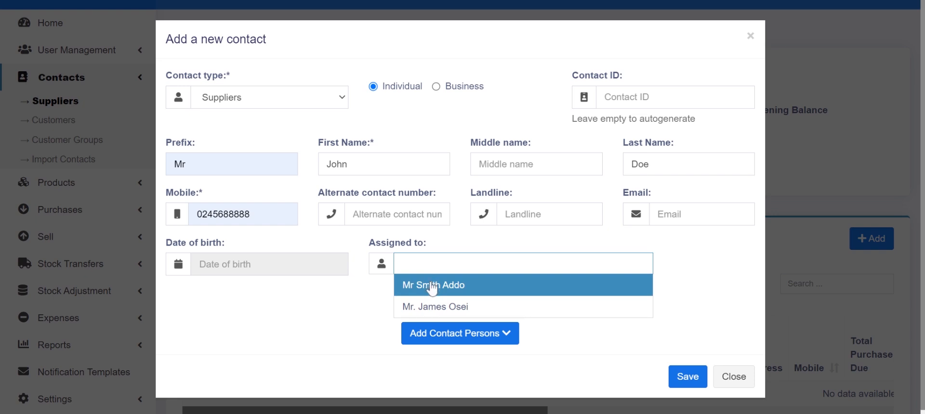
pyautogui.click(431, 288)
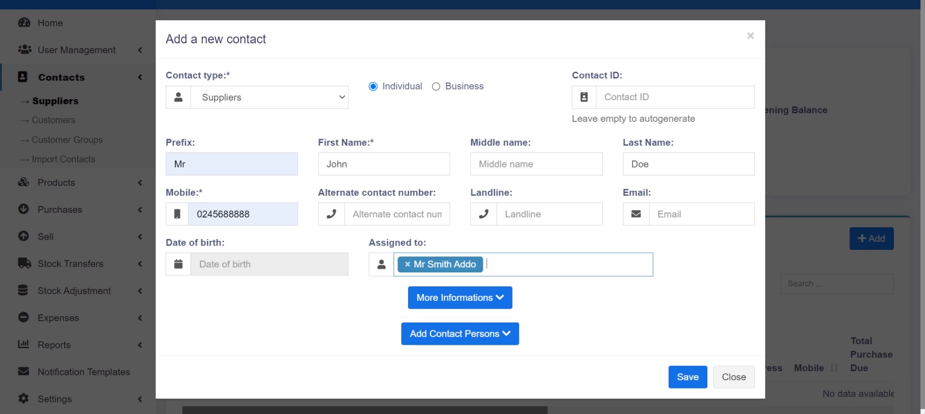
pyautogui.click(499, 300)
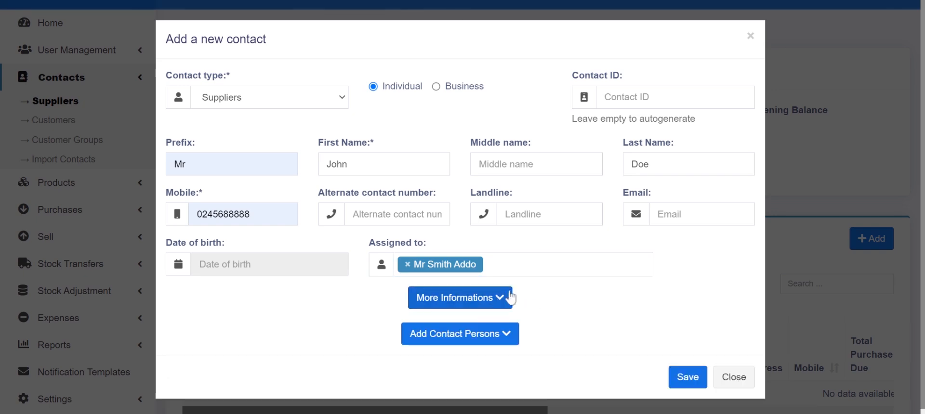
# Expand the extra supplier details and add contact person 1
pyautogui.click(500, 301)
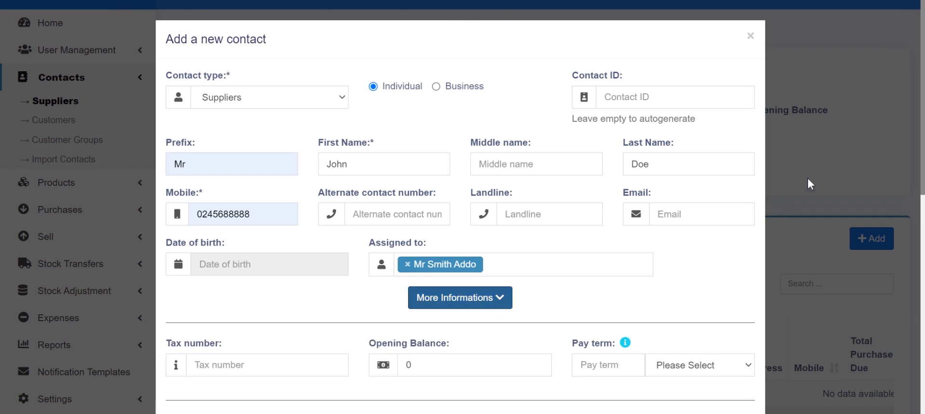
pyautogui.scroll(-6, 460, 217)
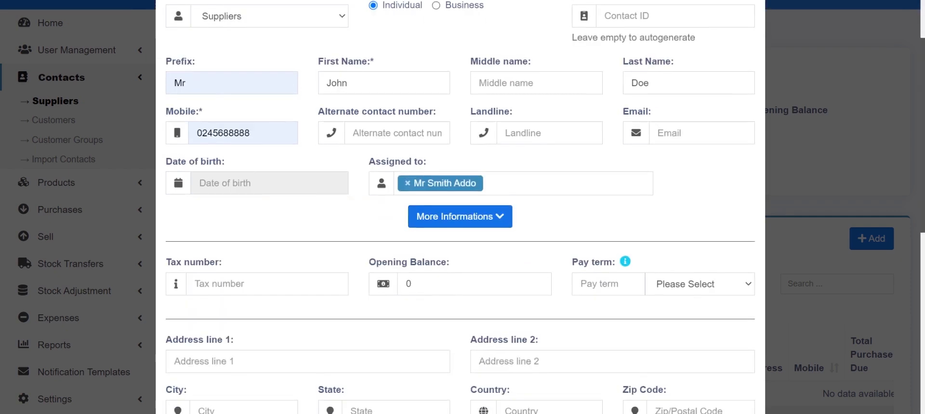
pyautogui.scroll(-4, 460, 217)
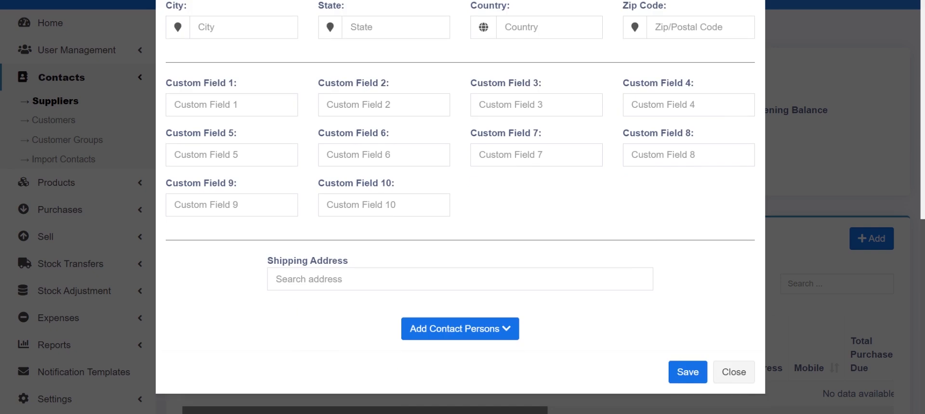
pyautogui.moveTo(922, 231); pyautogui.dragTo(922, 280)
pyautogui.click(506, 329)
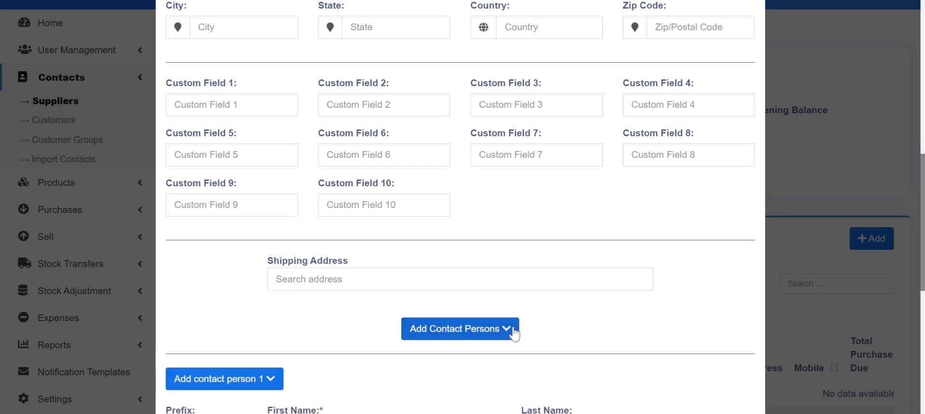
pyautogui.moveTo(923, 196); pyautogui.dragTo(923, 248)
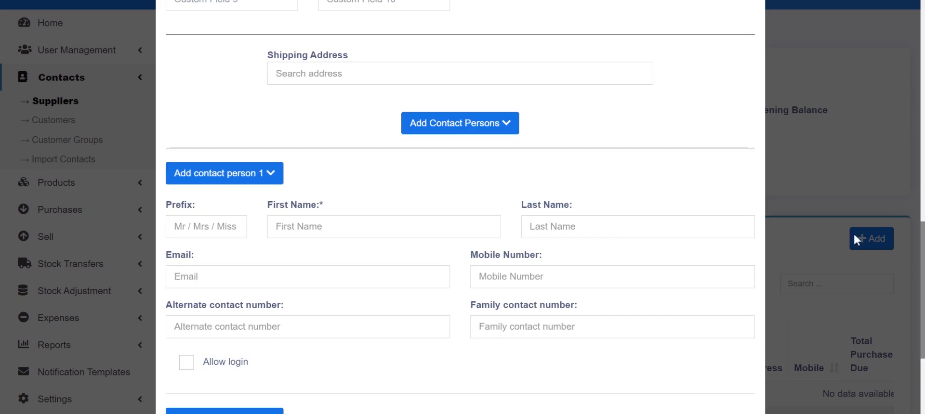
# Fill contact person 1 with prefix Mr, first name, last name and mobile number
pyautogui.click(175, 226)
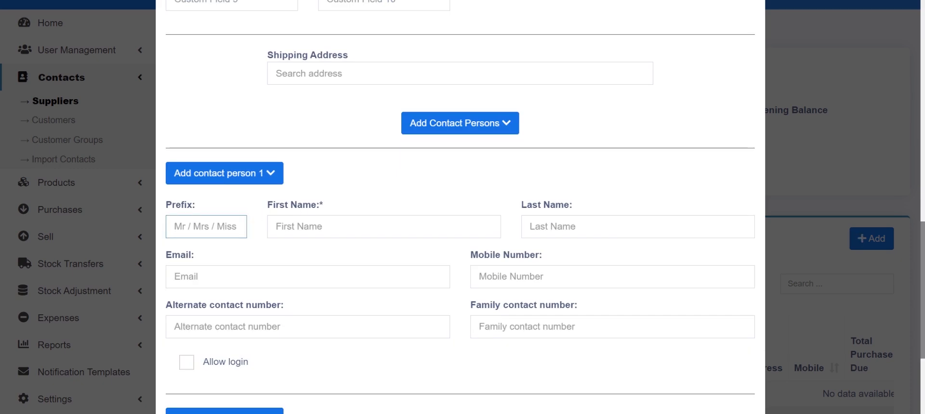
pyautogui.write('m')
pyautogui.press('BackSpace')
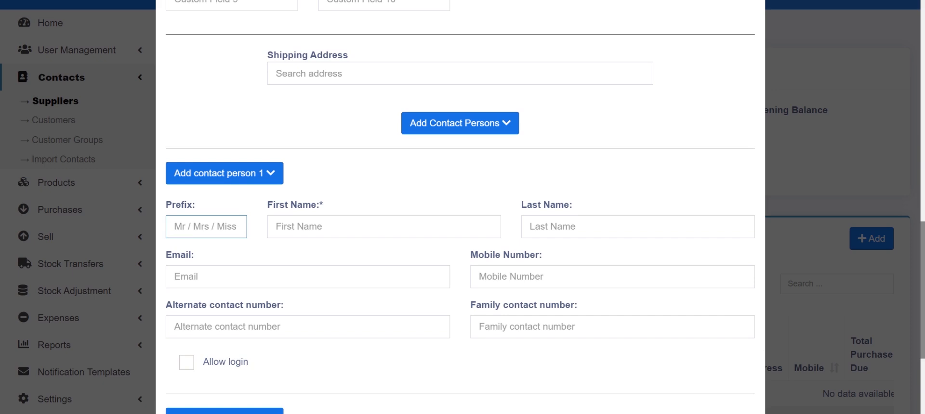
pyautogui.write('Mr')
pyautogui.press('Tab')
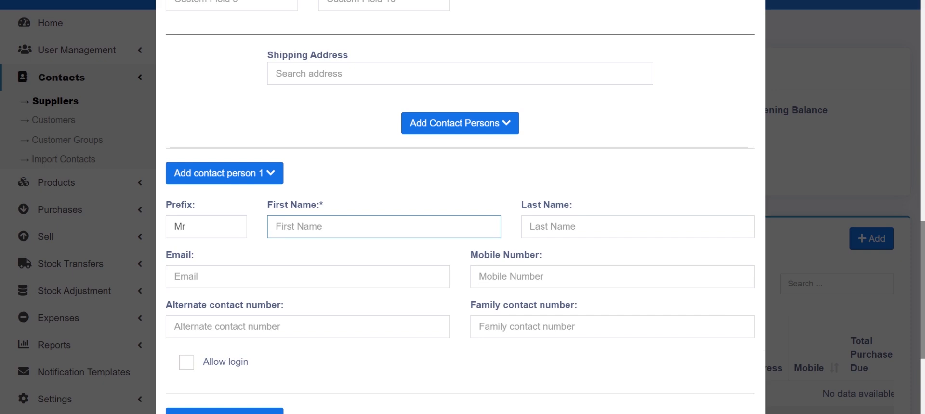
pyautogui.write('Kwame')
pyautogui.click(637, 226)
pyautogui.write('O')
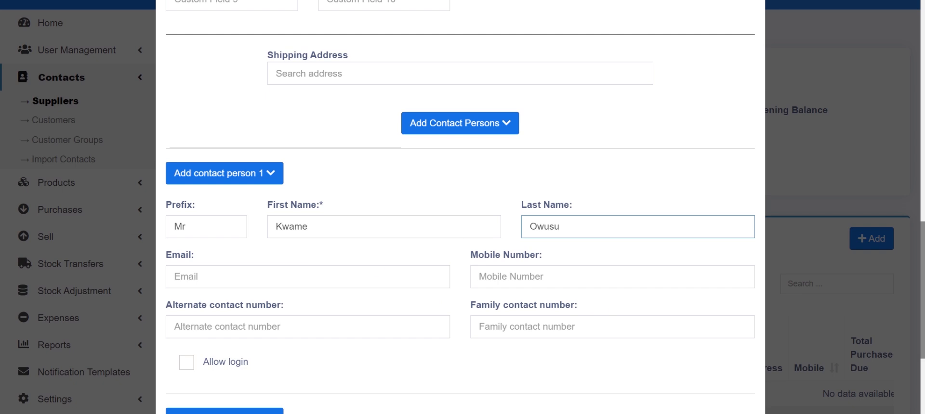
pyautogui.click(308, 277)
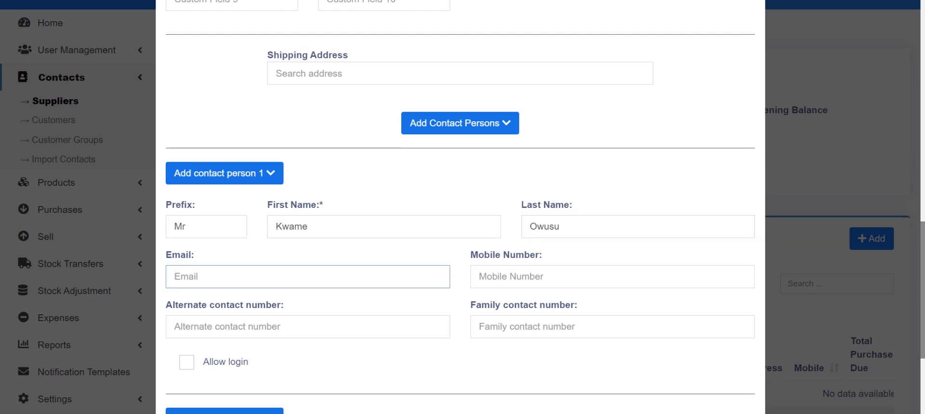
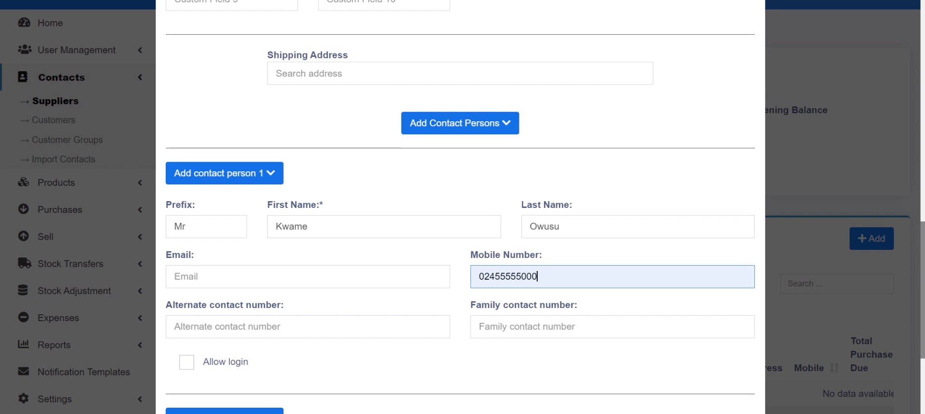
pyautogui.scroll(-2, 467, 363)
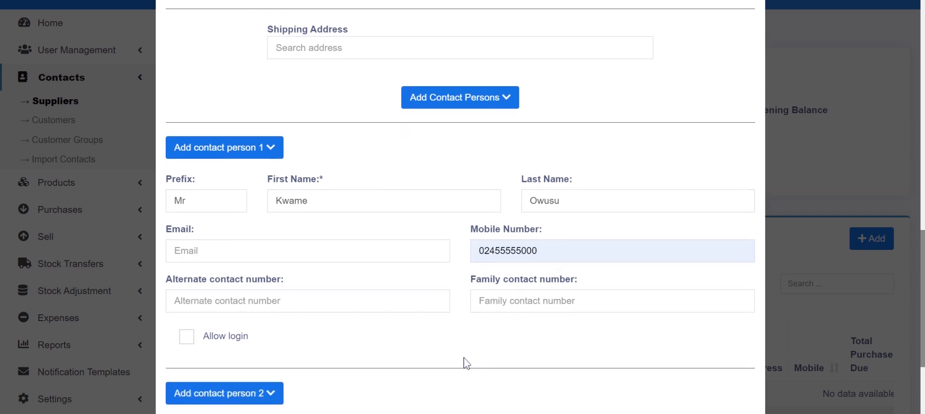
pyautogui.scroll(-1, 467, 363)
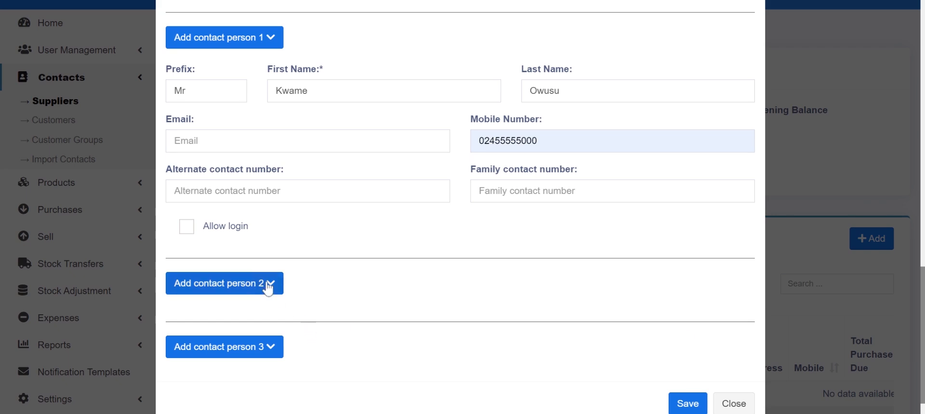
pyautogui.scroll(-1, 640, 330)
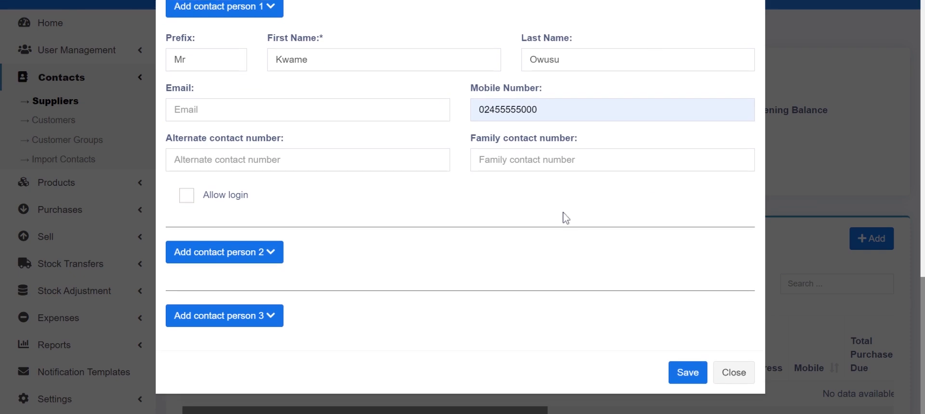
# Save the supplier and confirm it is listed as CO0003, added 05/16/2023
pyautogui.click(688, 371)
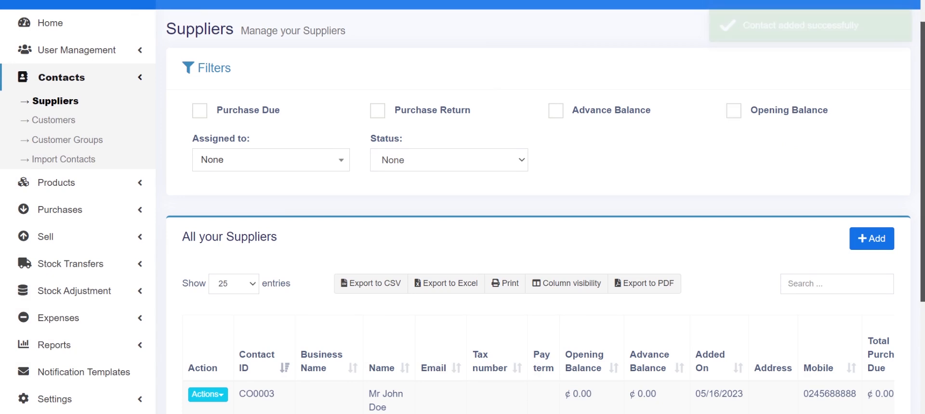
pyautogui.moveTo(922, 152); pyautogui.dragTo(922, 218)
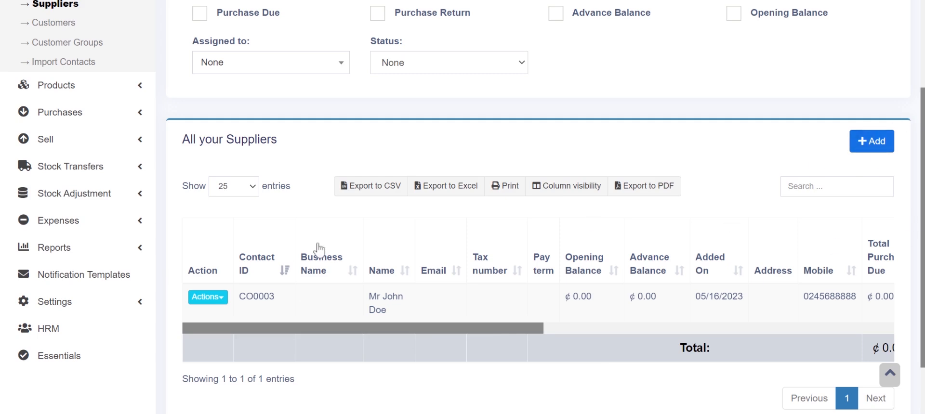
pyautogui.click(207, 296)
pyautogui.scroll(-1, 231, 271)
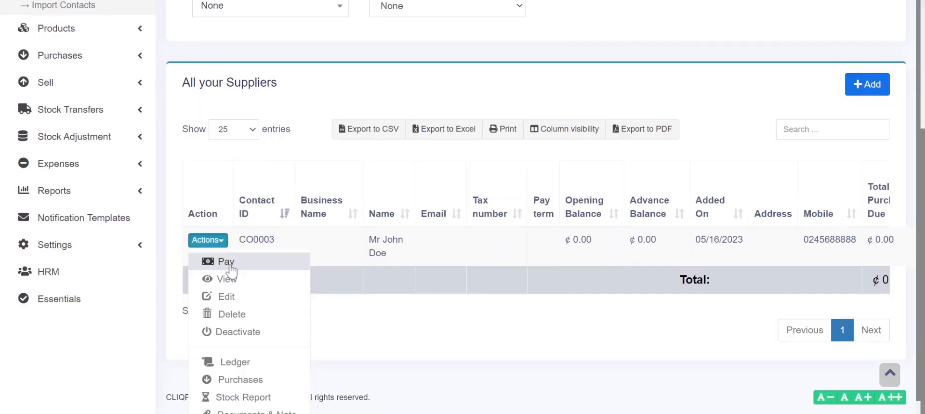
pyautogui.click(227, 244)
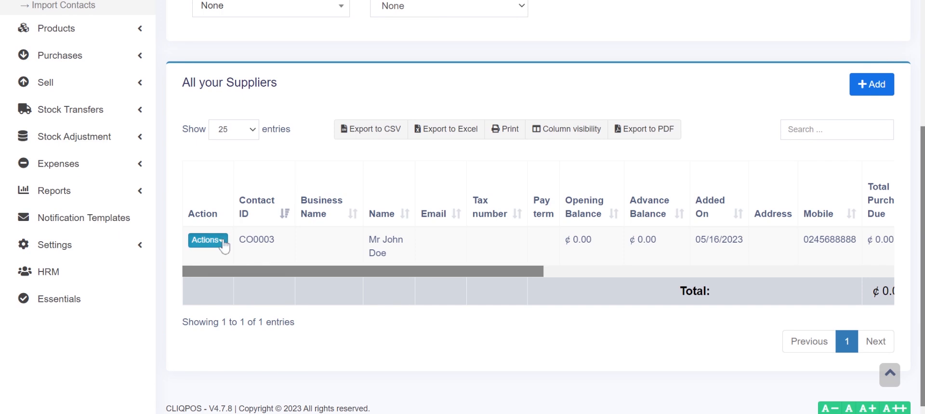
pyautogui.click(207, 240)
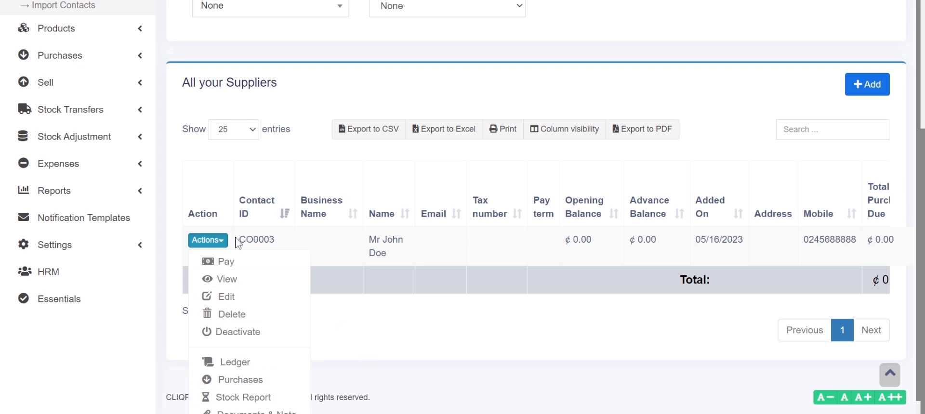
pyautogui.click(222, 242)
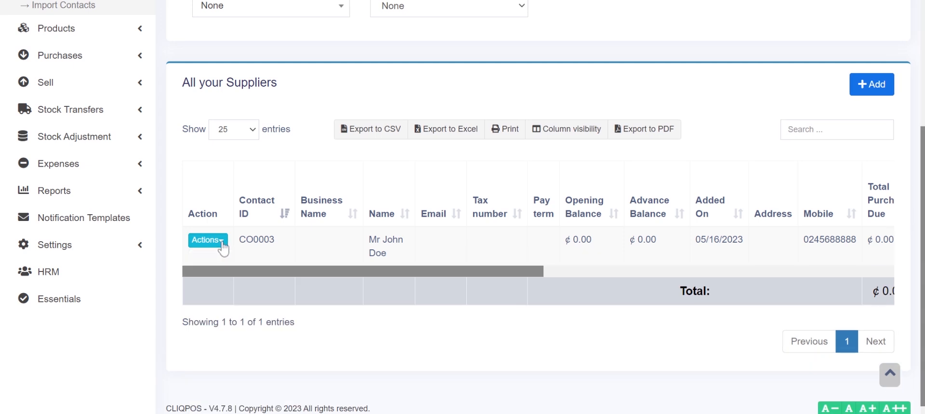
pyautogui.click(221, 245)
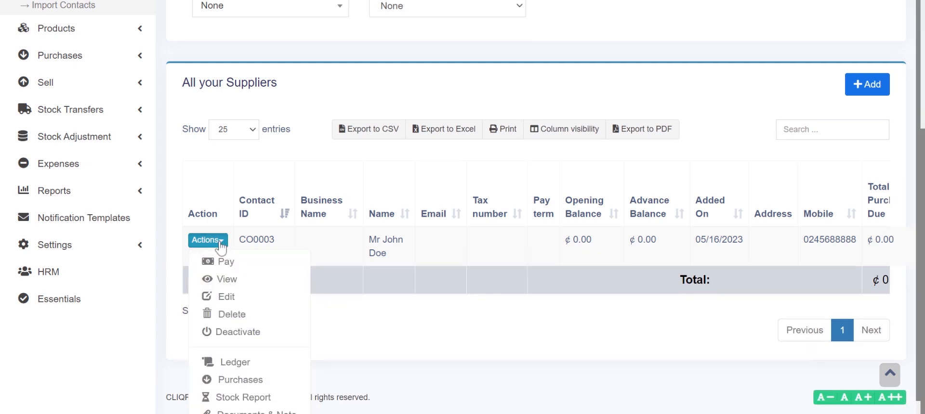
pyautogui.click(221, 245)
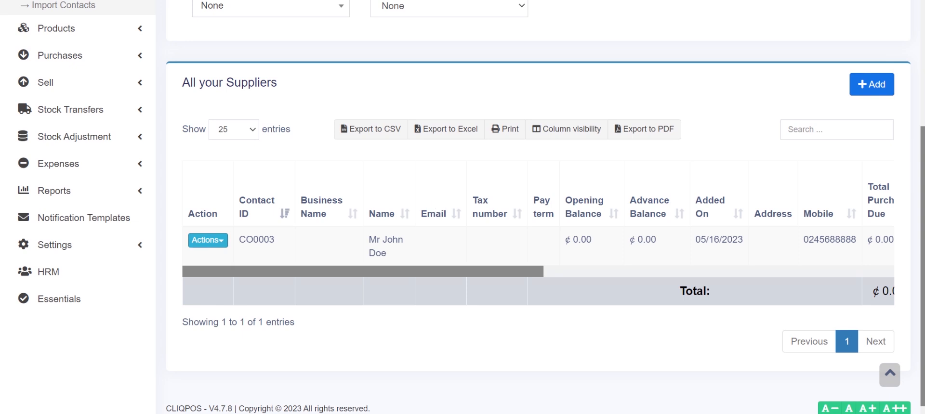
pyautogui.scroll(2, 290, 218)
pyautogui.scroll(1, 462, 207)
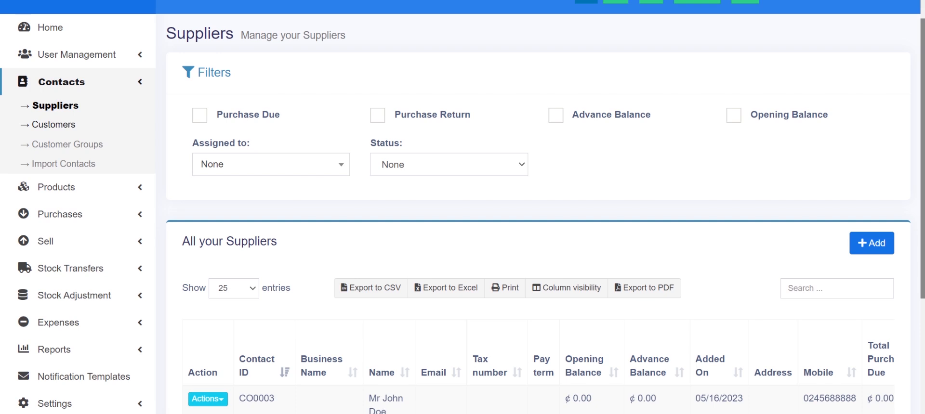
# View the Customers list, which holds only Walk-In Customer CO0001
pyautogui.click(61, 126)
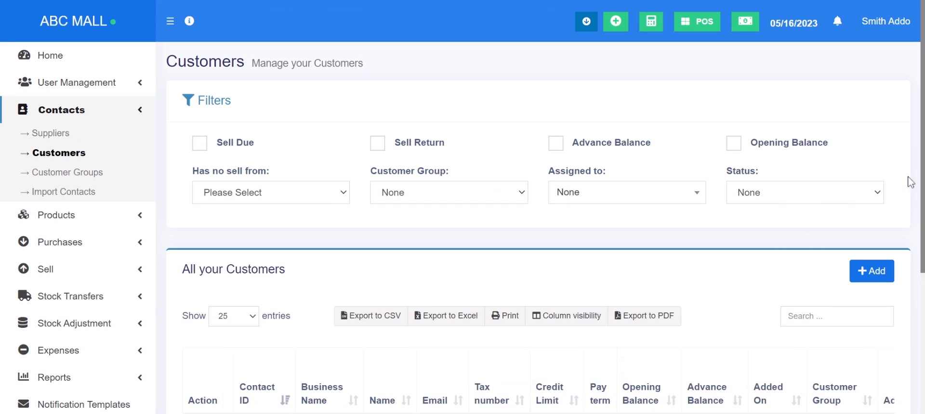
pyautogui.moveTo(923, 106); pyautogui.dragTo(923, 151)
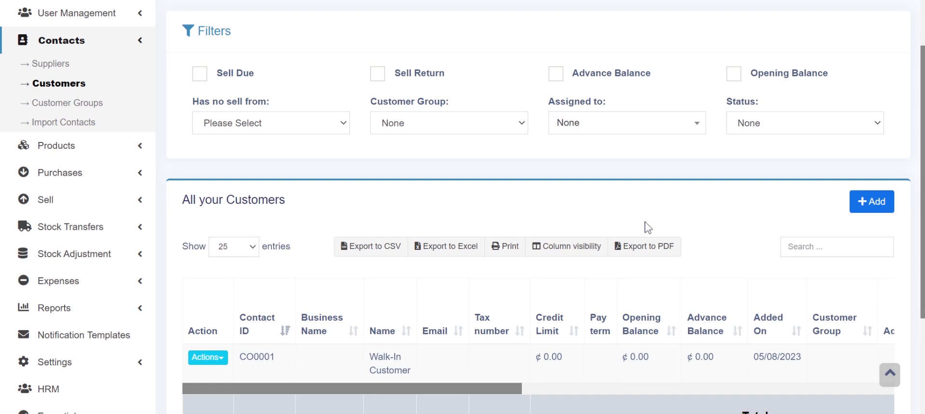
pyautogui.moveTo(922, 135); pyautogui.dragTo(923, 183)
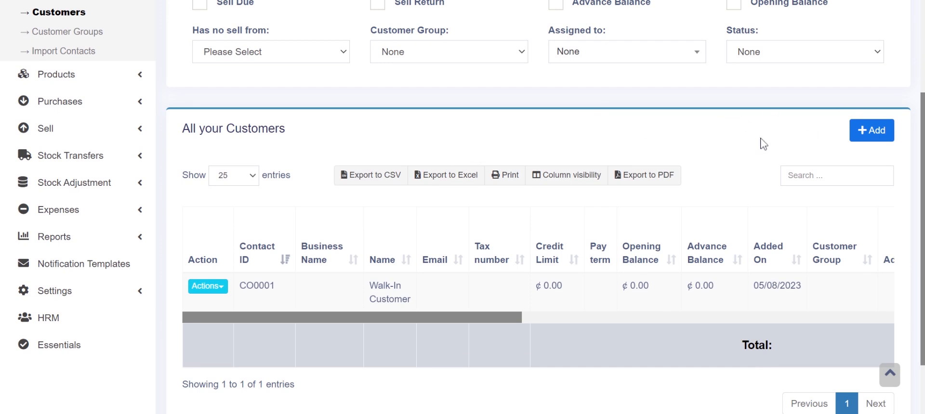
pyautogui.click(867, 134)
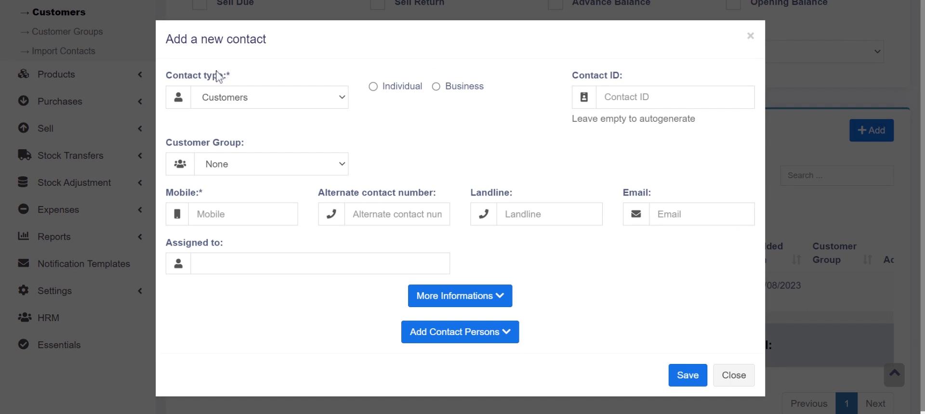
pyautogui.click(398, 89)
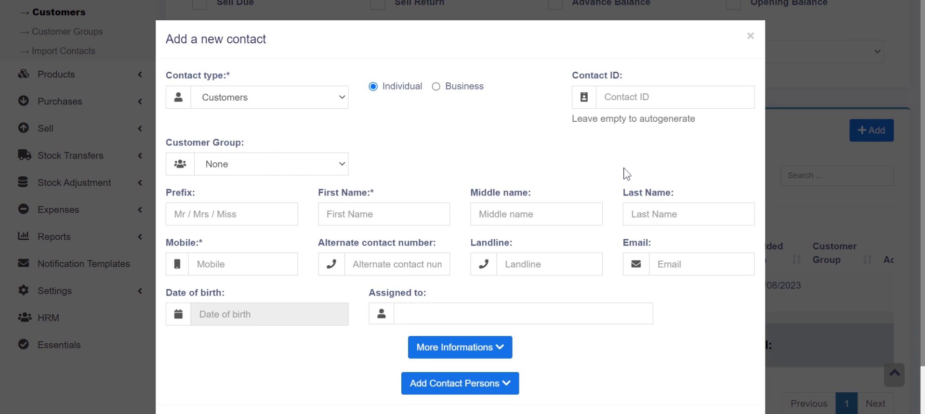
pyautogui.scroll(-2, 846, 80)
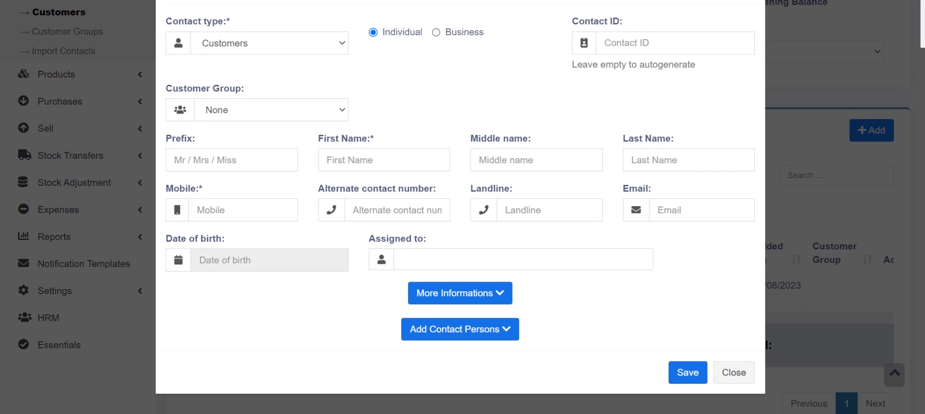
pyautogui.scroll(1, 810, 80)
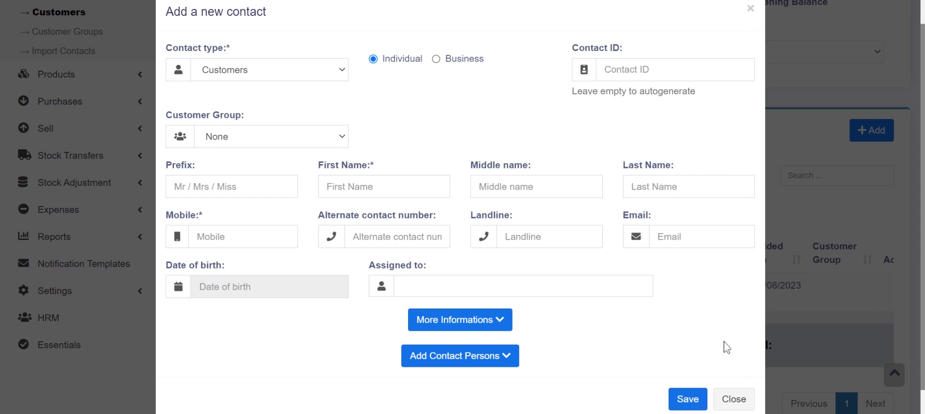
pyautogui.click(734, 400)
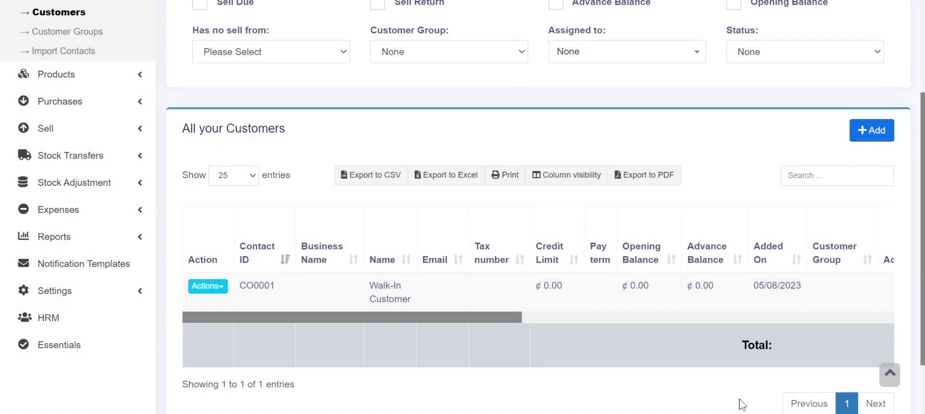
pyautogui.scroll(3, 920, 134)
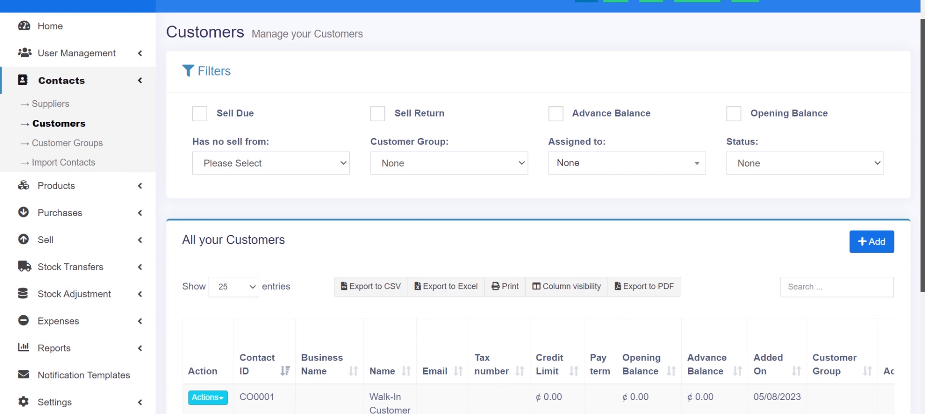
pyautogui.scroll(-5, 538, 207)
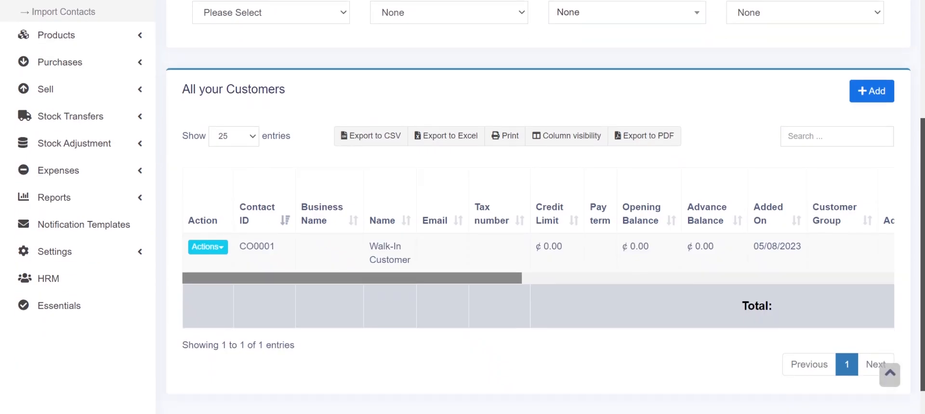